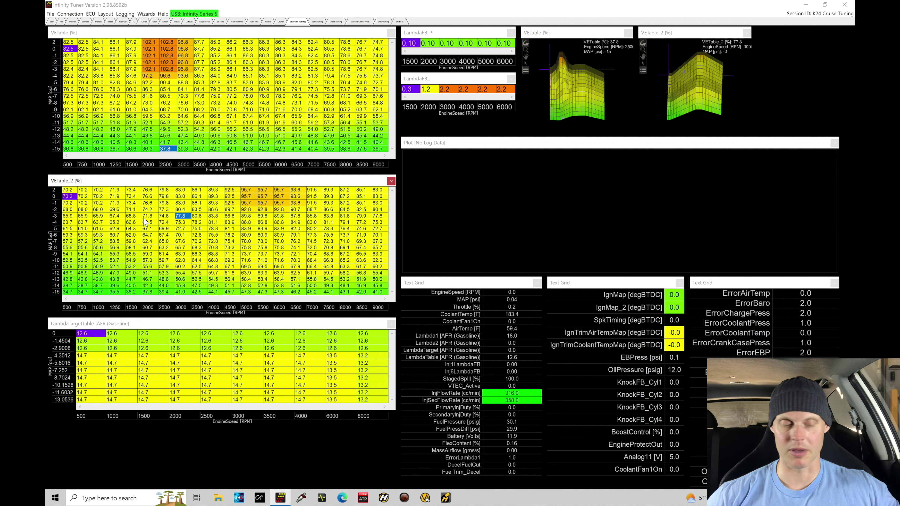
# Open the Wizards menu to list the available setup wizards
pyautogui.click(146, 14)
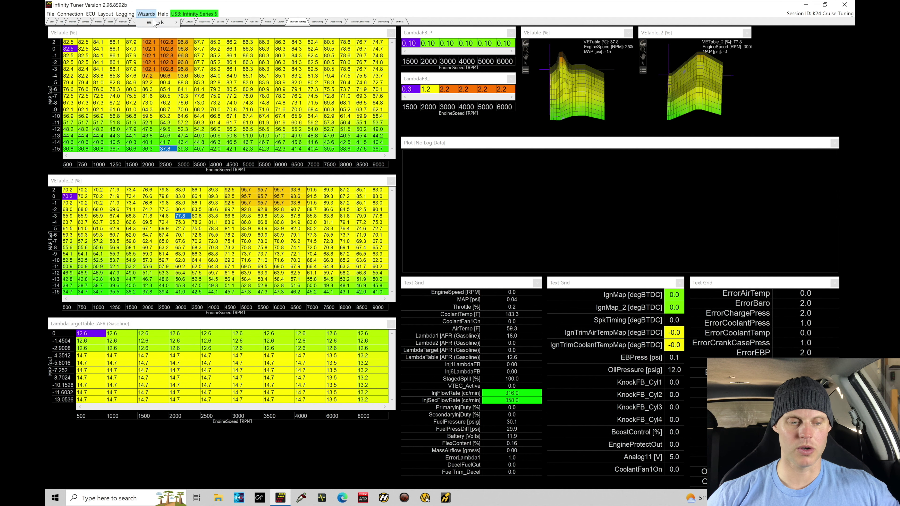
# In the setup wizard, bring up the Highside 0 VTEC output under Output Function Assignment > High Side
pyautogui.moveTo(155, 22)
pyautogui.click(190, 24)
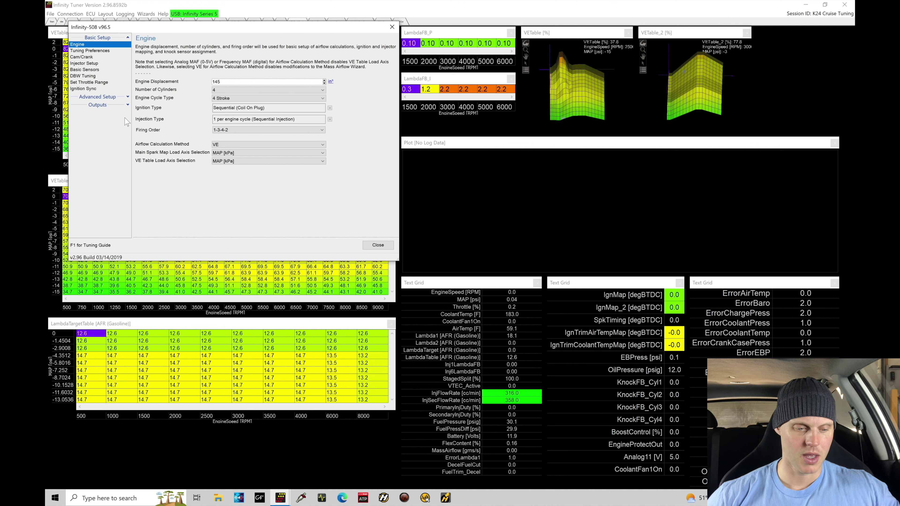
pyautogui.click(127, 104)
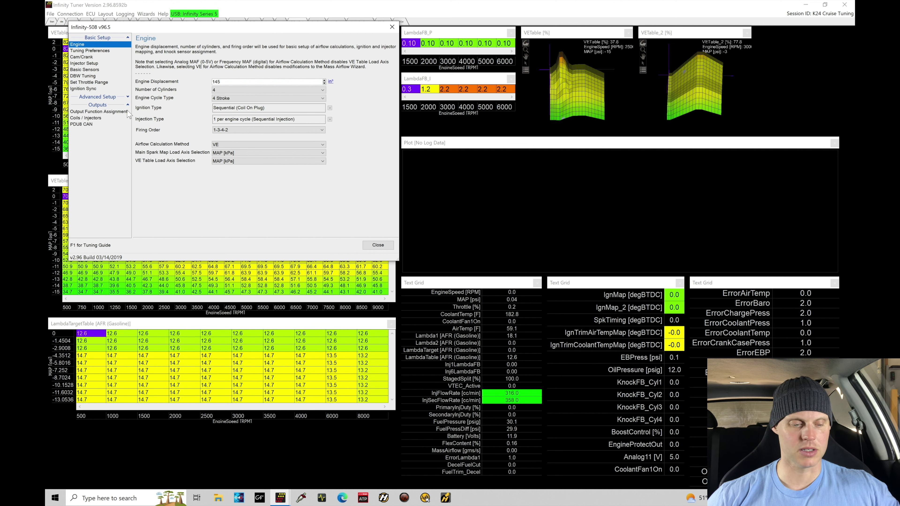
pyautogui.click(116, 112)
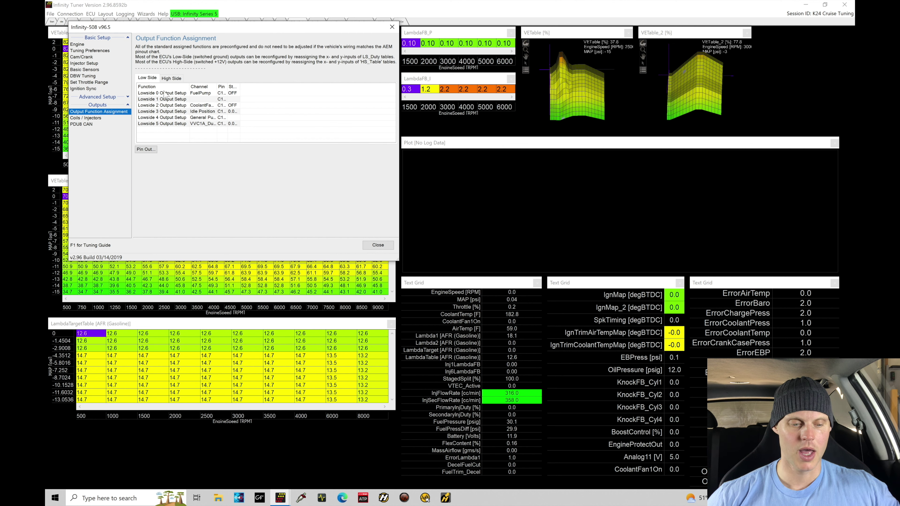
pyautogui.click(172, 78)
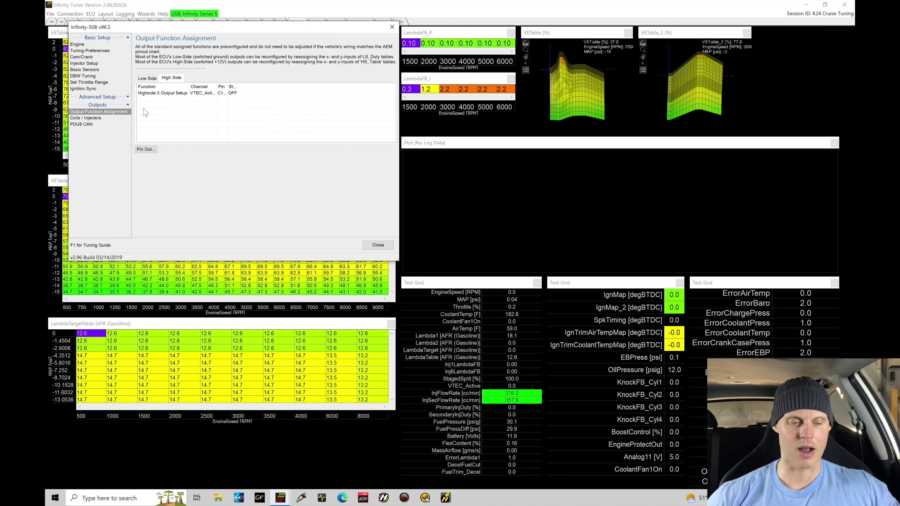
pyautogui.click(172, 93)
pyautogui.doubleClick(173, 95)
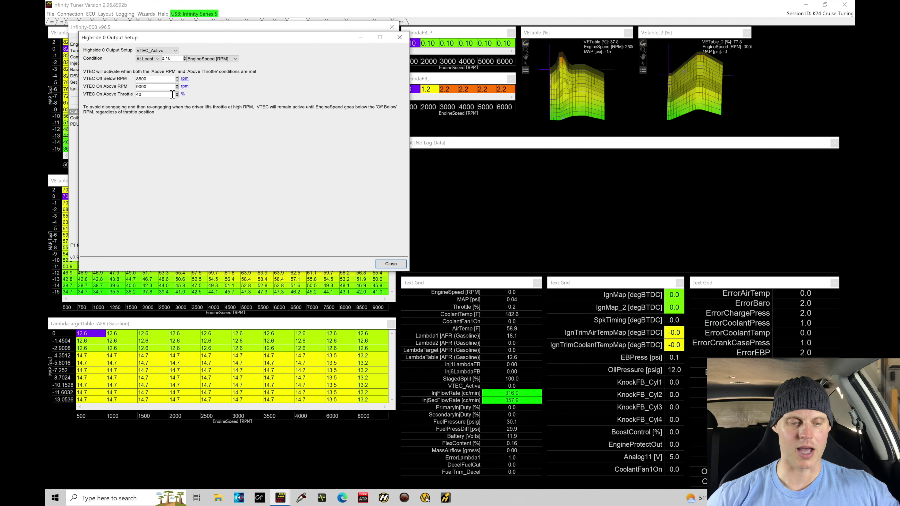
# Set VTEC off below 2800 rpm, on above 3000 rpm and 10% throttle
pyautogui.click(151, 88)
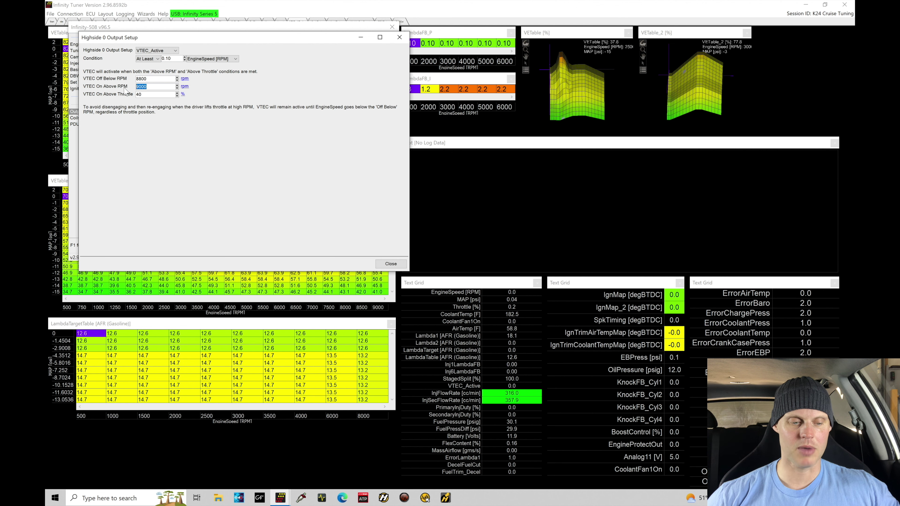
pyautogui.doubleClick(140, 79)
pyautogui.write('2800')
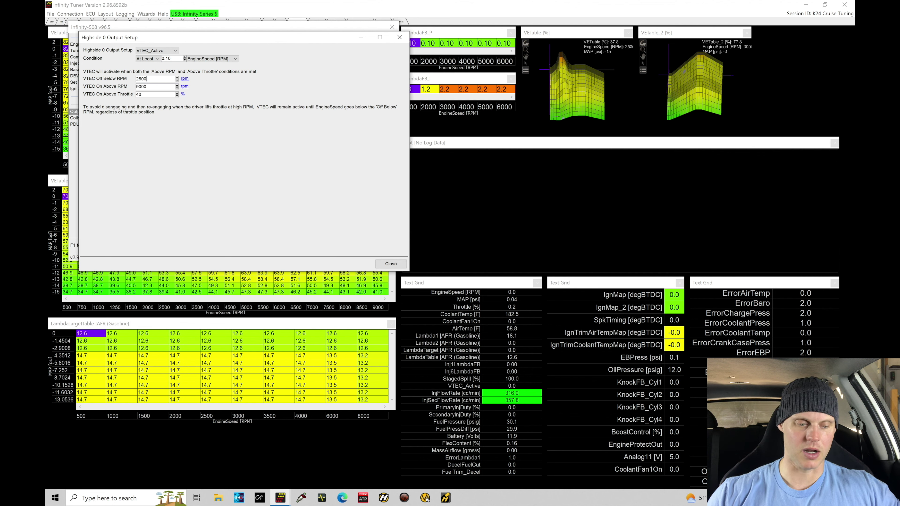
pyautogui.doubleClick(151, 86)
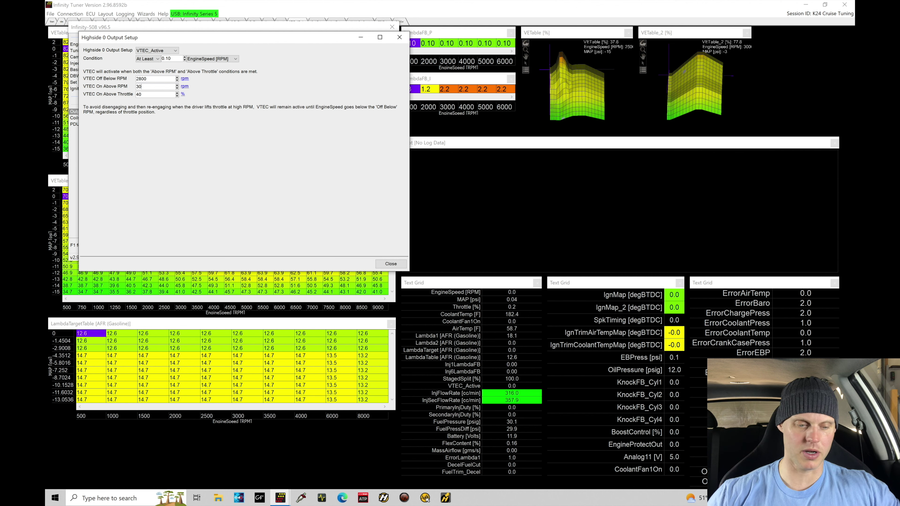
pyautogui.write('3000')
pyautogui.press('Tab')
pyautogui.doubleClick(139, 95)
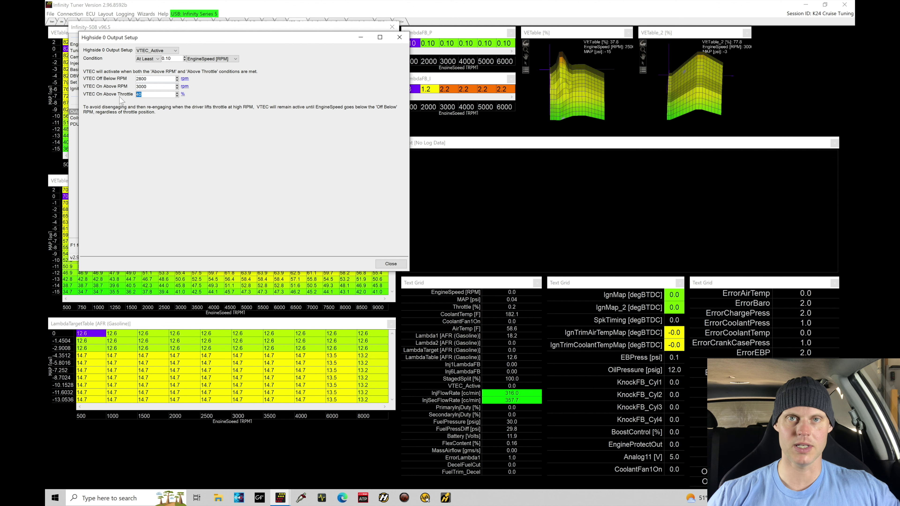
pyautogui.write('10')
pyautogui.press('Tab')
pyautogui.press('Tab')
pyautogui.press('Tab')
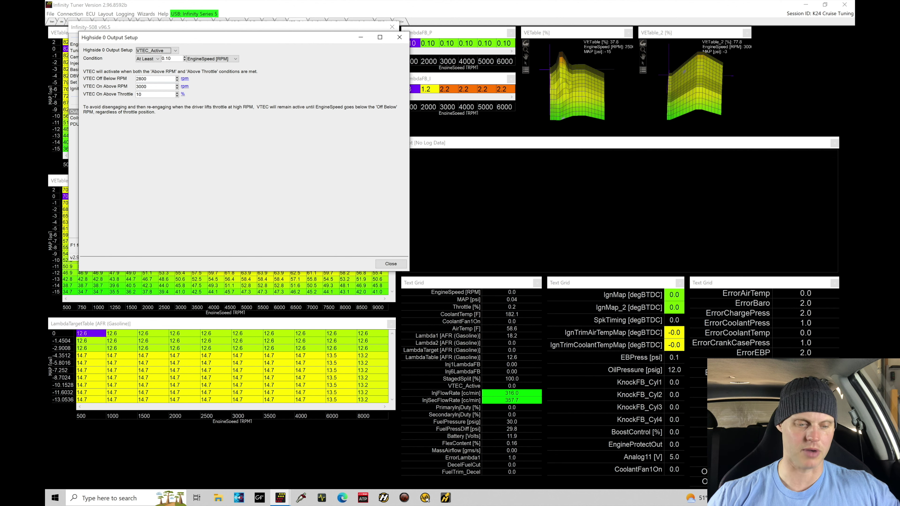
pyautogui.click(399, 36)
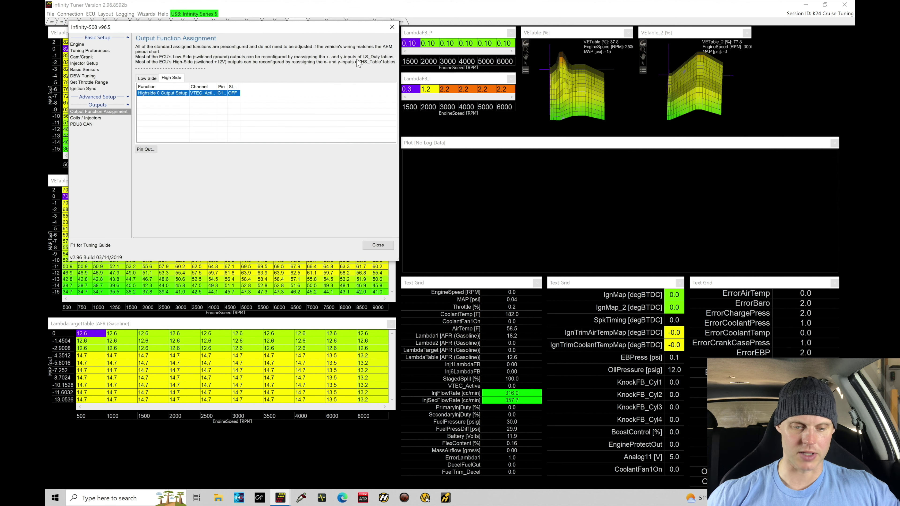
# Close Output Function Assignment, compare VETable and VETable_2 cells, and mark VETable_2's 500–2500 rpm columns
pyautogui.click(392, 27)
pyautogui.click(282, 75)
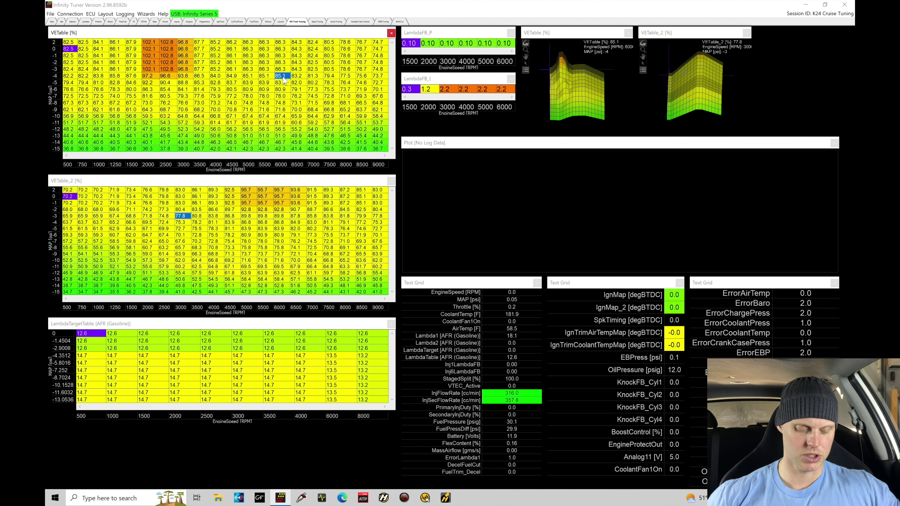
pyautogui.click(249, 97)
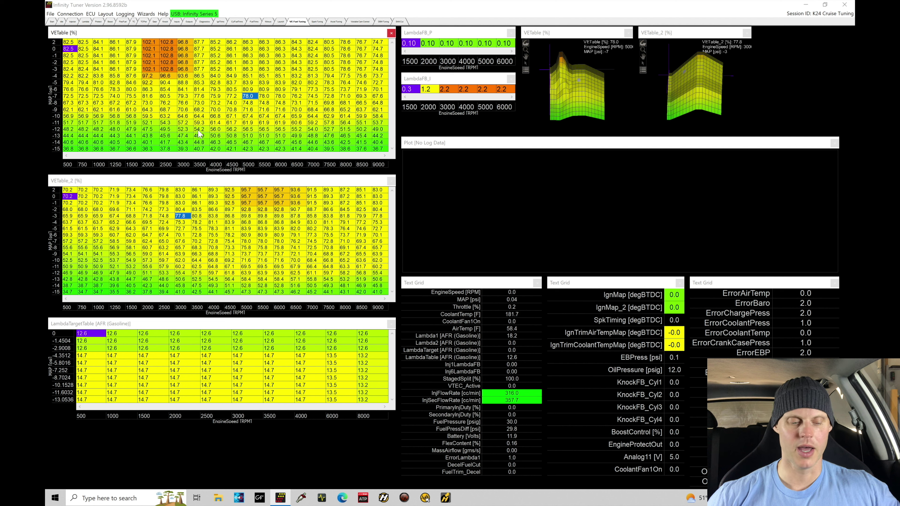
pyautogui.click(124, 224)
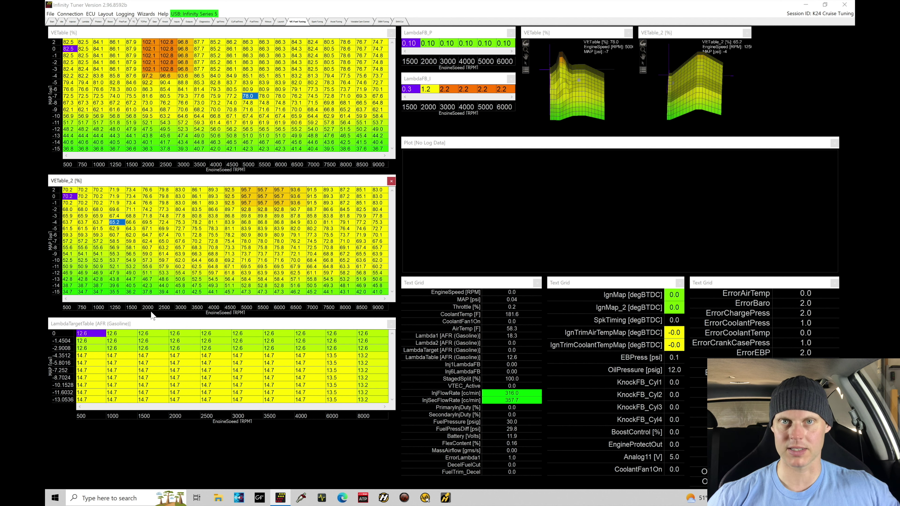
pyautogui.moveTo(164, 308); pyautogui.dragTo(61, 309)
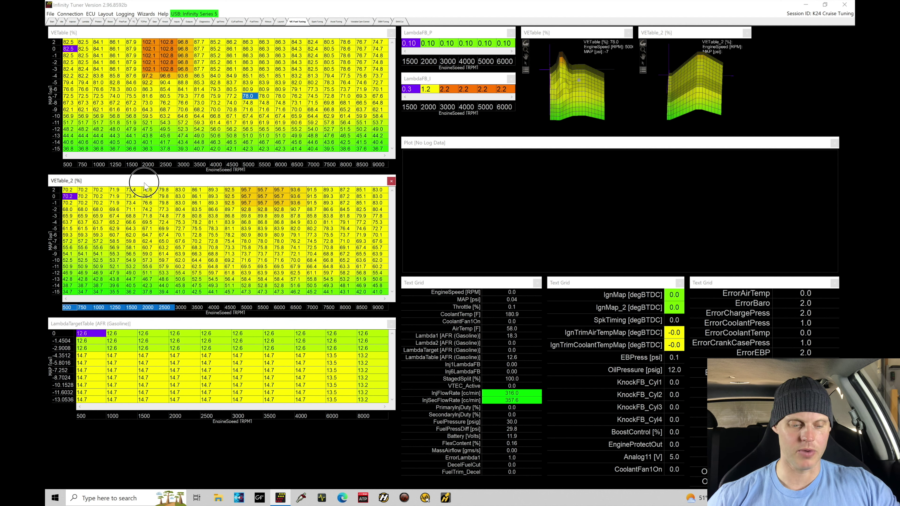
pyautogui.rightClick(136, 183)
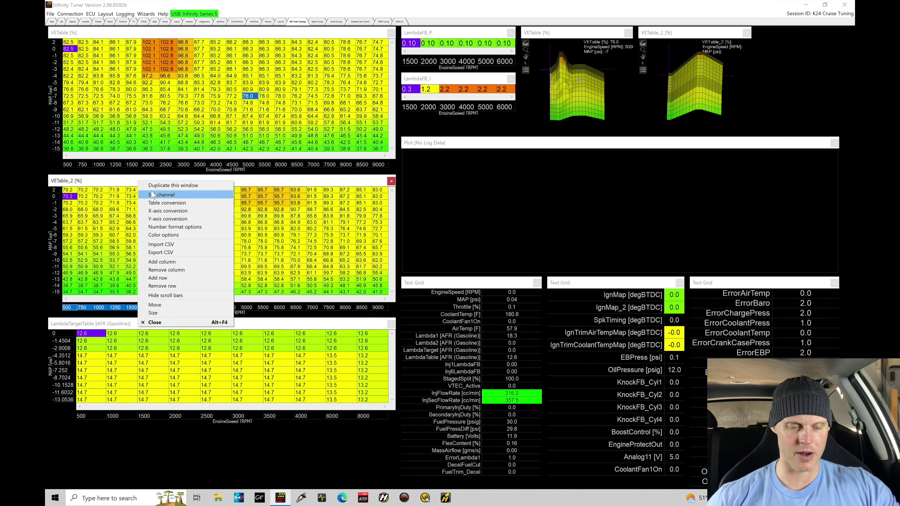
# Remove the 500, 750 and 1000 rpm columns from VETable_2
pyautogui.click(187, 278)
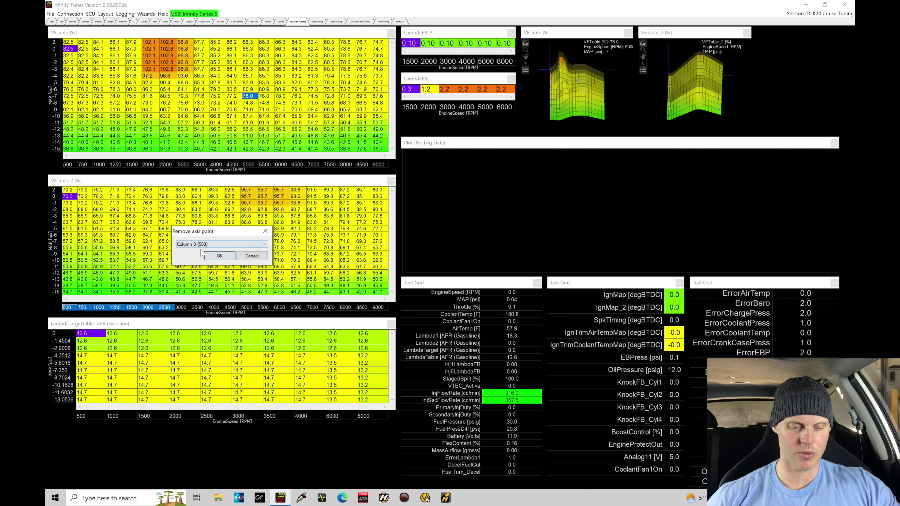
pyautogui.click(209, 258)
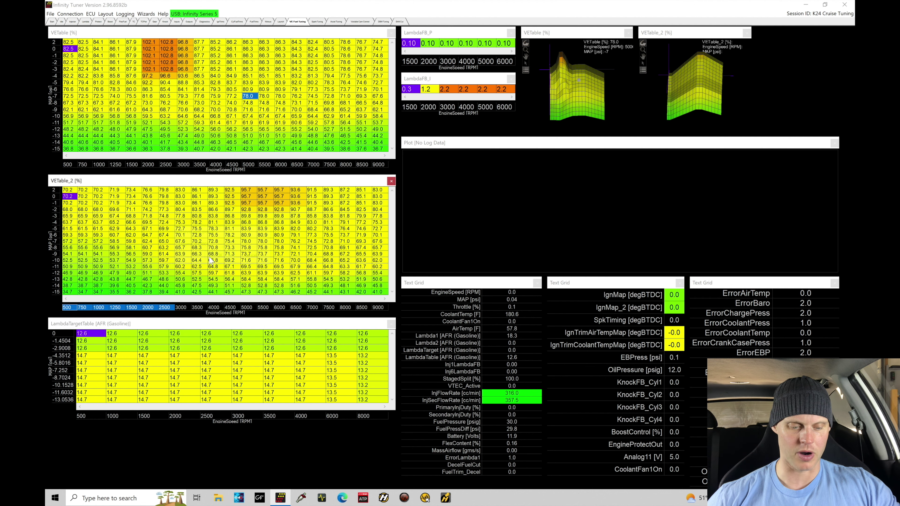
pyautogui.click(141, 187)
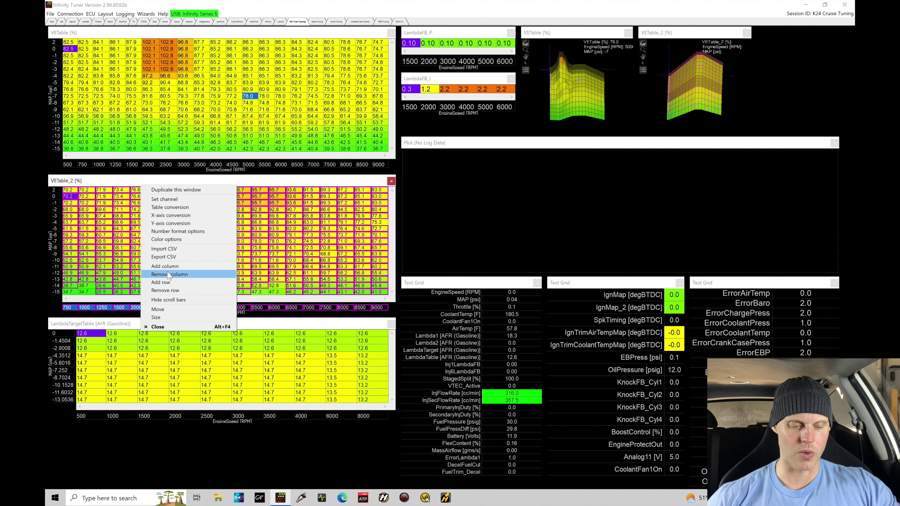
pyautogui.click(170, 276)
pyautogui.click(222, 244)
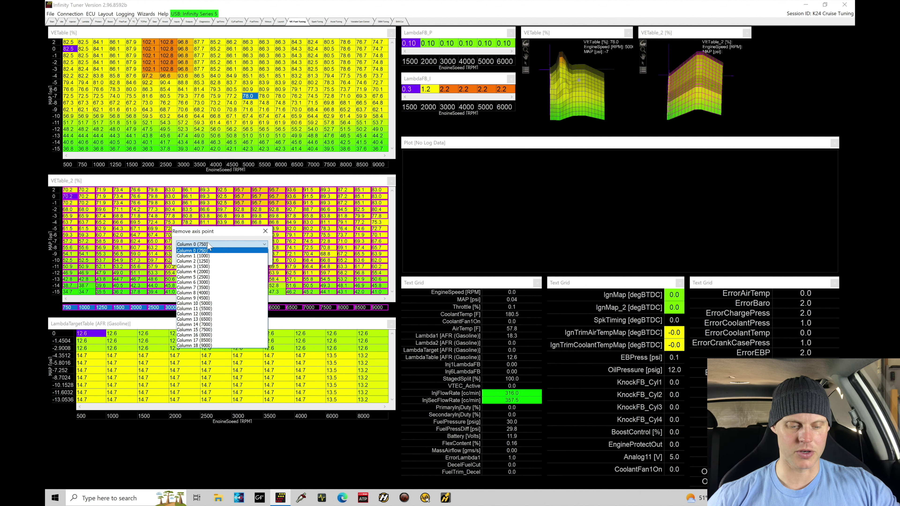
pyautogui.click(223, 236)
pyautogui.click(220, 256)
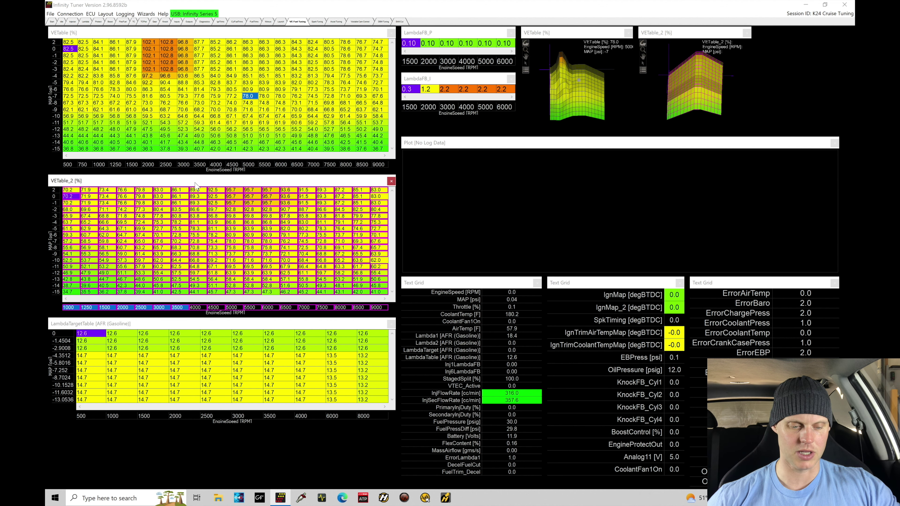
pyautogui.rightClick(196, 185)
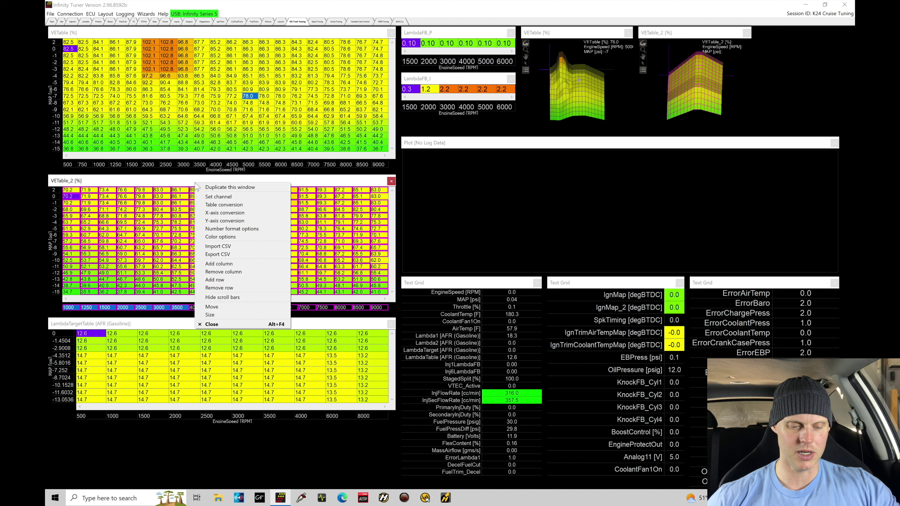
pyautogui.click(227, 272)
pyautogui.click(220, 256)
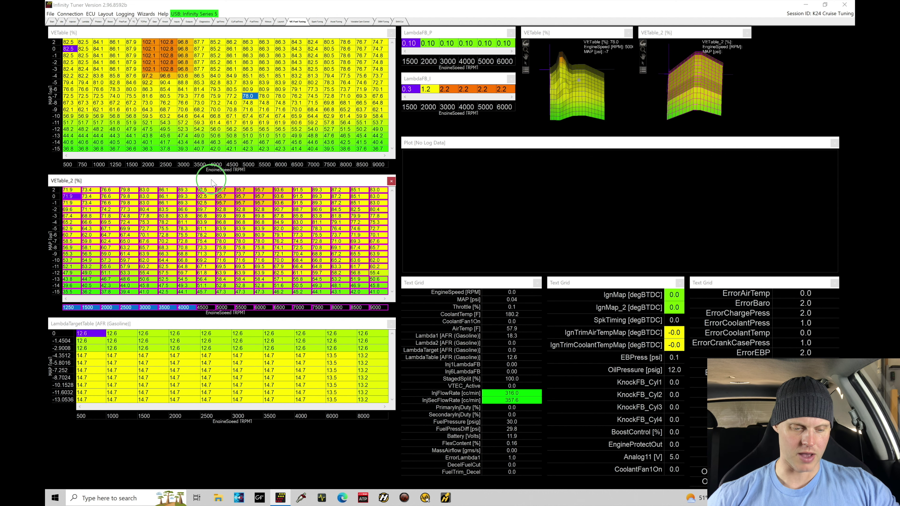
# Remove the 1250, 1500 and 2000 rpm columns so VETable_2 starts at 2500 rpm
pyautogui.rightClick(212, 181)
pyautogui.click(234, 269)
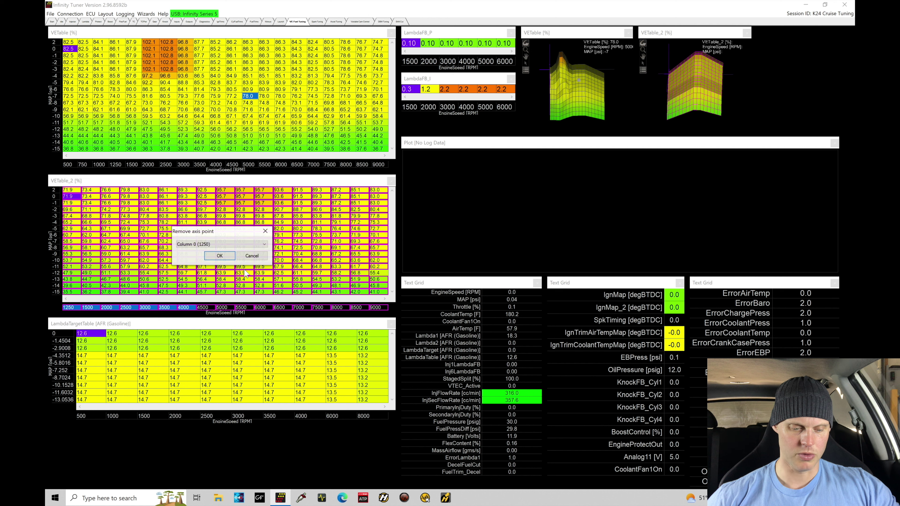
pyautogui.click(224, 256)
pyautogui.rightClick(217, 183)
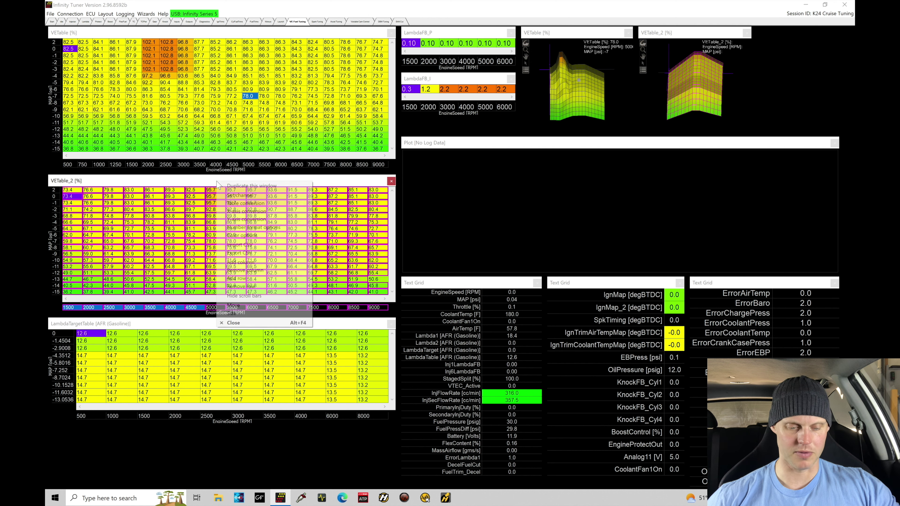
pyautogui.click(254, 271)
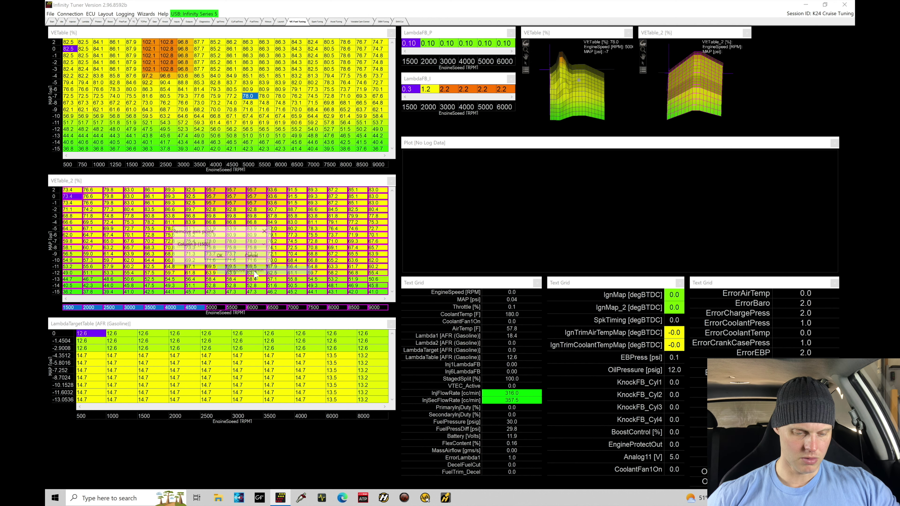
pyautogui.click(220, 255)
pyautogui.rightClick(217, 183)
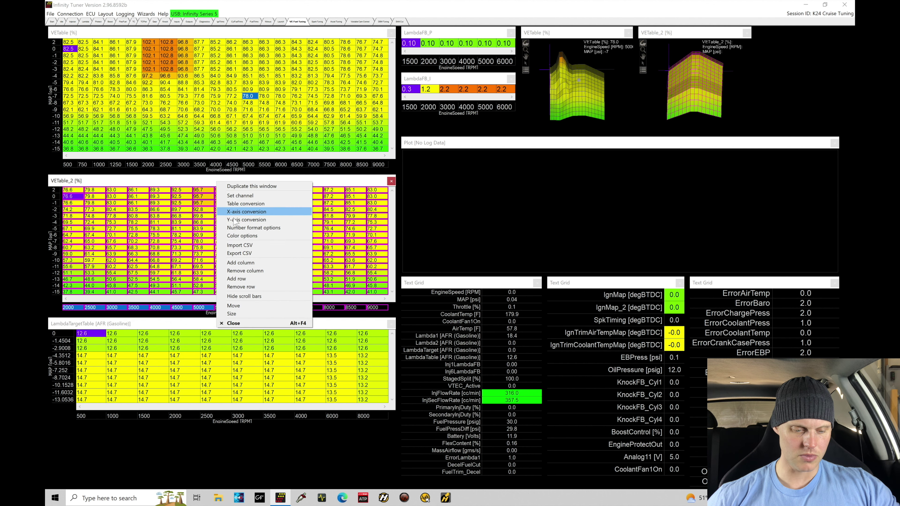
pyautogui.click(254, 271)
pyautogui.click(220, 255)
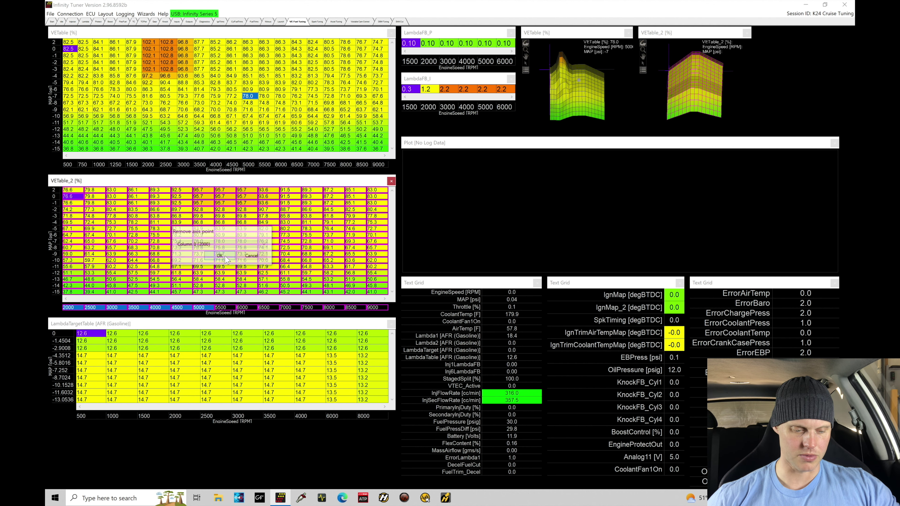
pyautogui.click(182, 231)
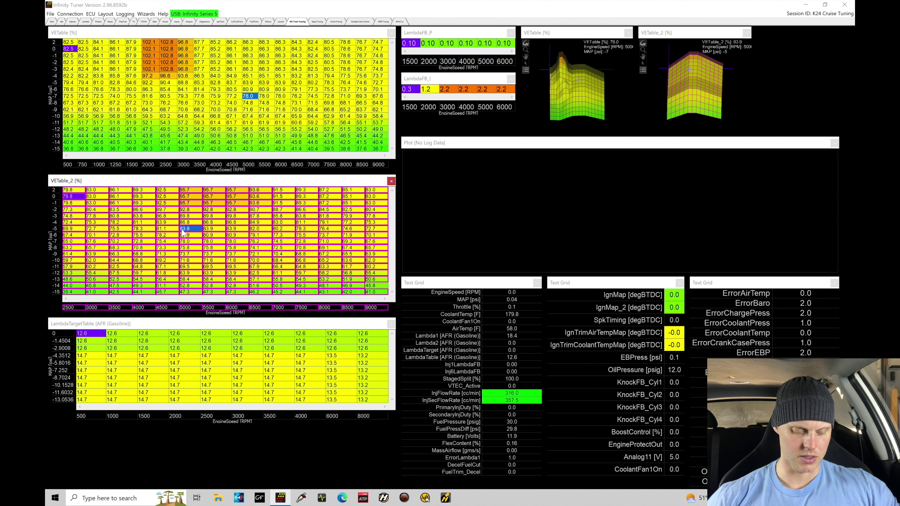
pyautogui.click(158, 235)
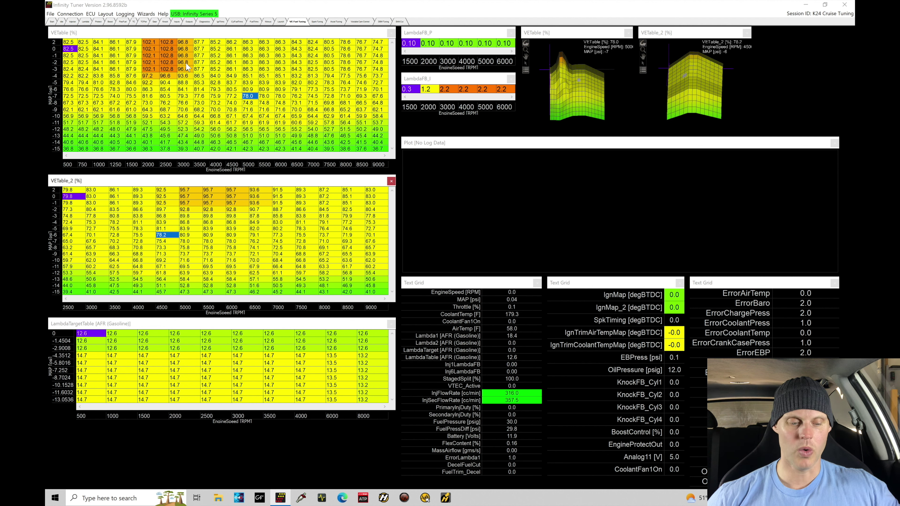
# Paste VETable's 2500–9000 rpm block into VETable_2 and spot-check the pasted cells
pyautogui.moveTo(167, 42); pyautogui.dragTo(377, 151)
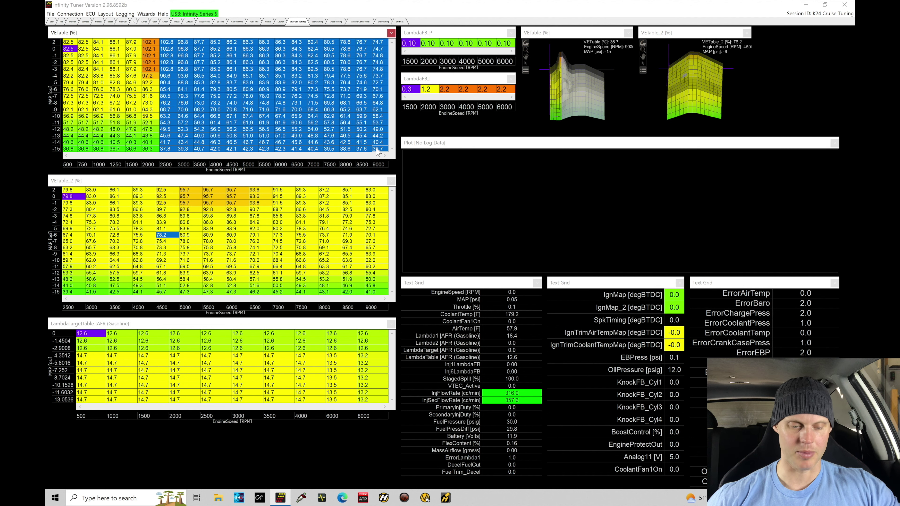
pyautogui.moveTo(74, 190); pyautogui.dragTo(89, 199)
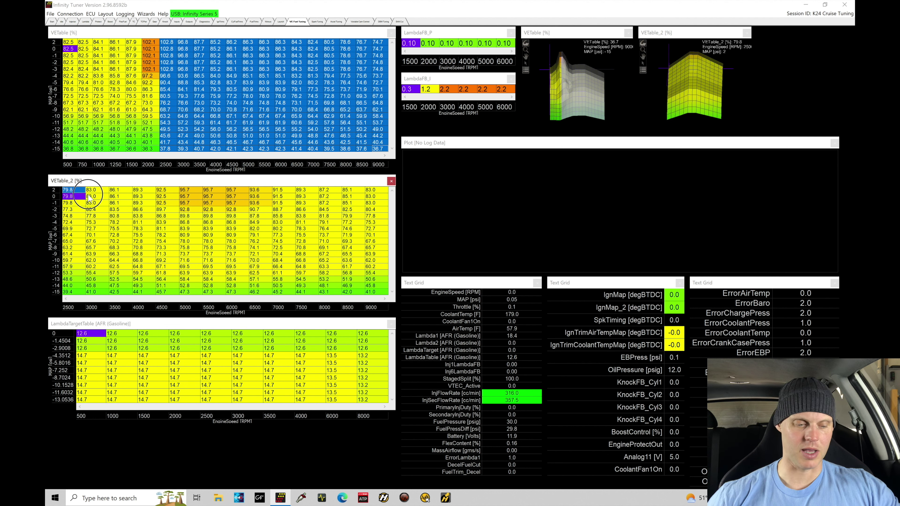
pyautogui.hotkey('ctrl', 'v')
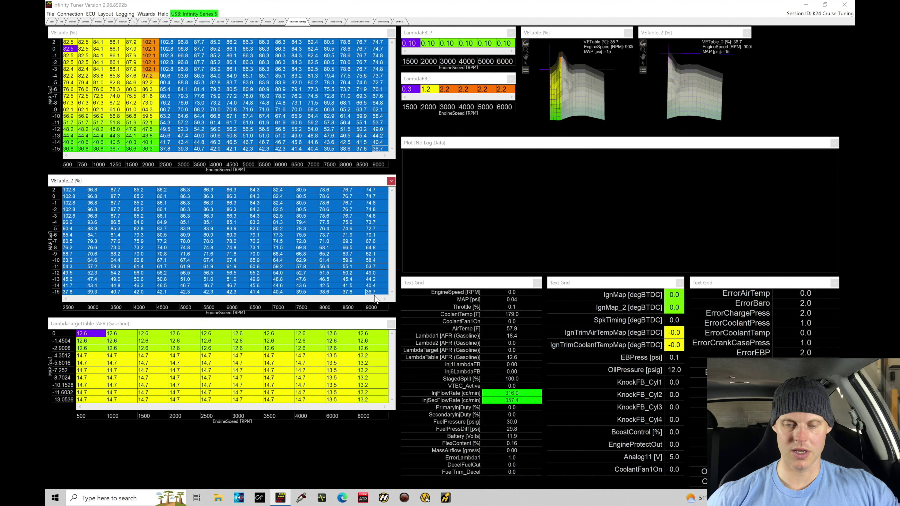
pyautogui.click(162, 235)
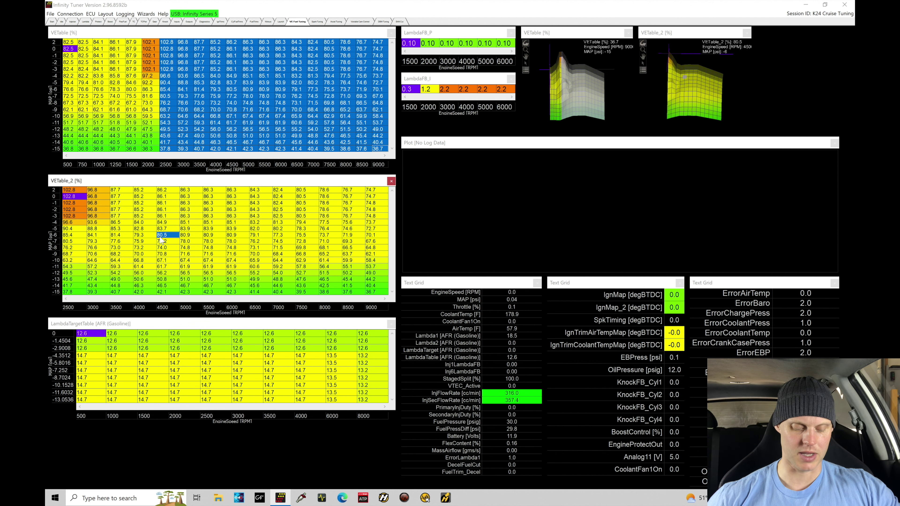
pyautogui.click(143, 241)
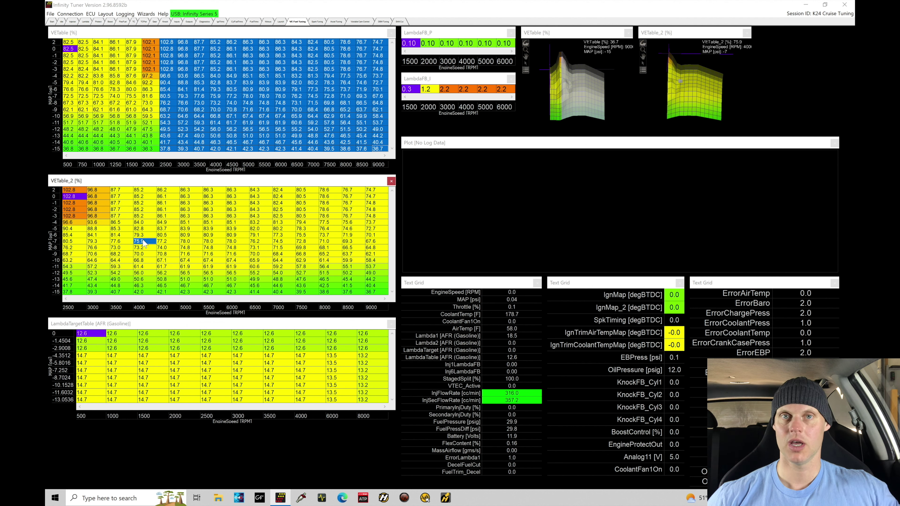
pyautogui.click(169, 116)
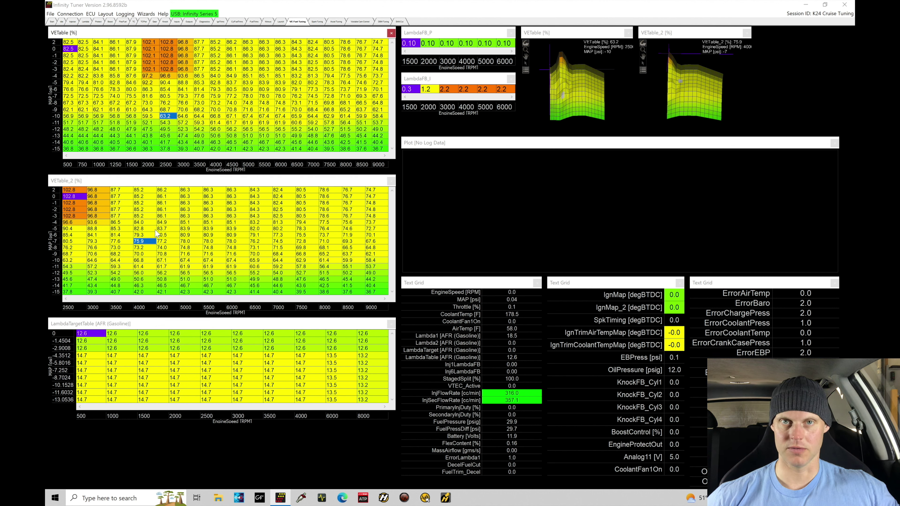
pyautogui.click(195, 236)
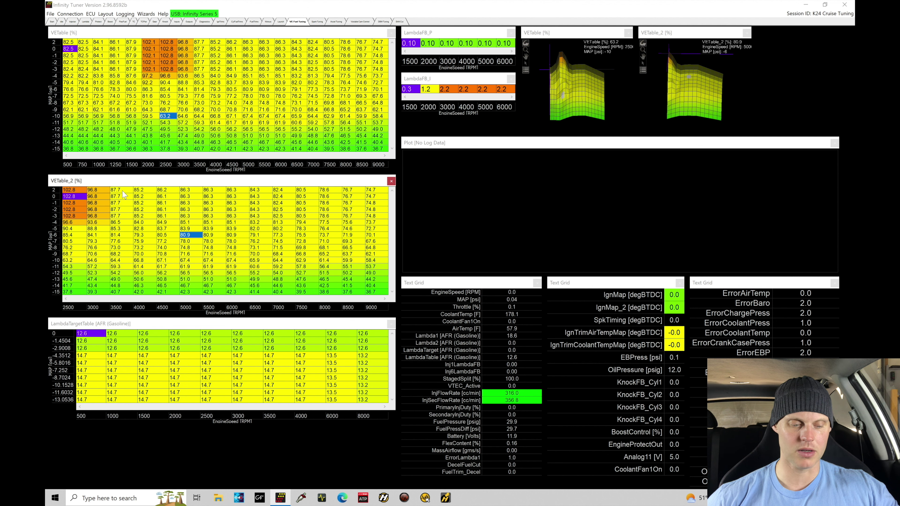
# Raise VETable_2 rows 2 to -3 by about 5% across all RPM
pyautogui.moveTo(123, 192); pyautogui.dragTo(374, 223)
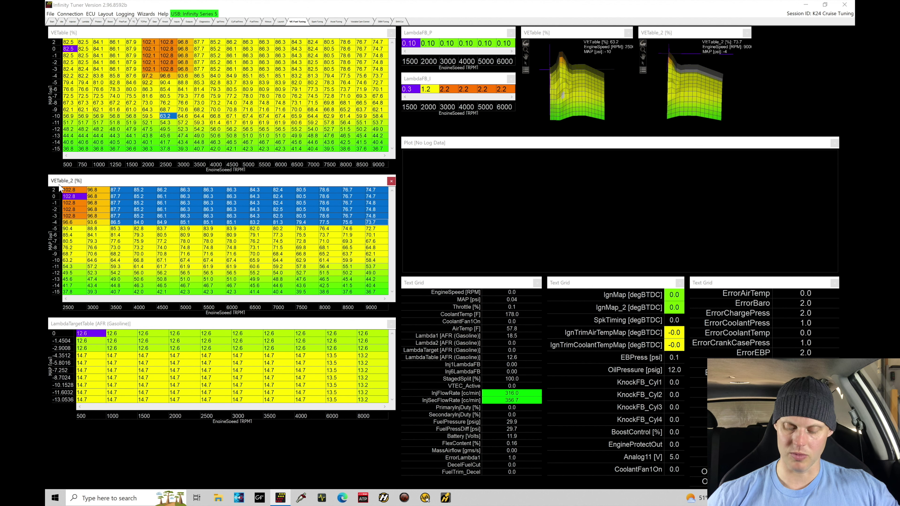
pyautogui.press('pageup')
pyautogui.press('pageup')
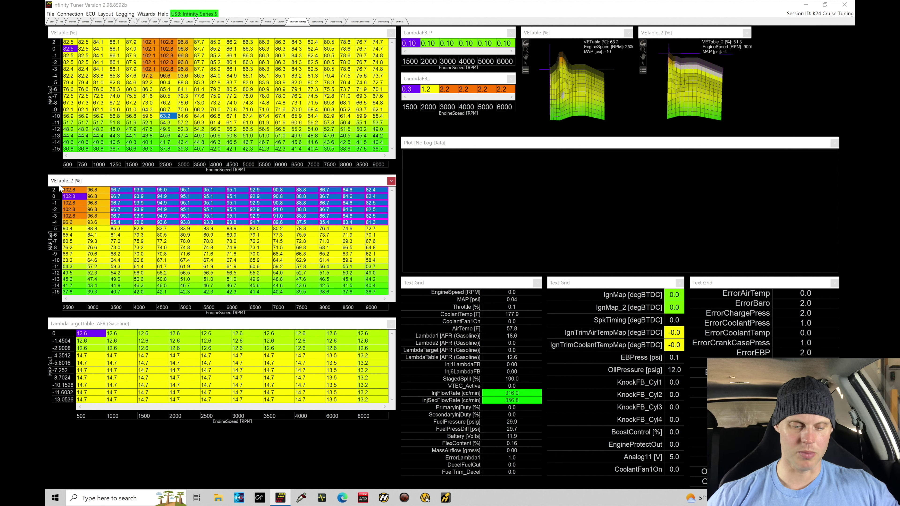
pyautogui.click(145, 229)
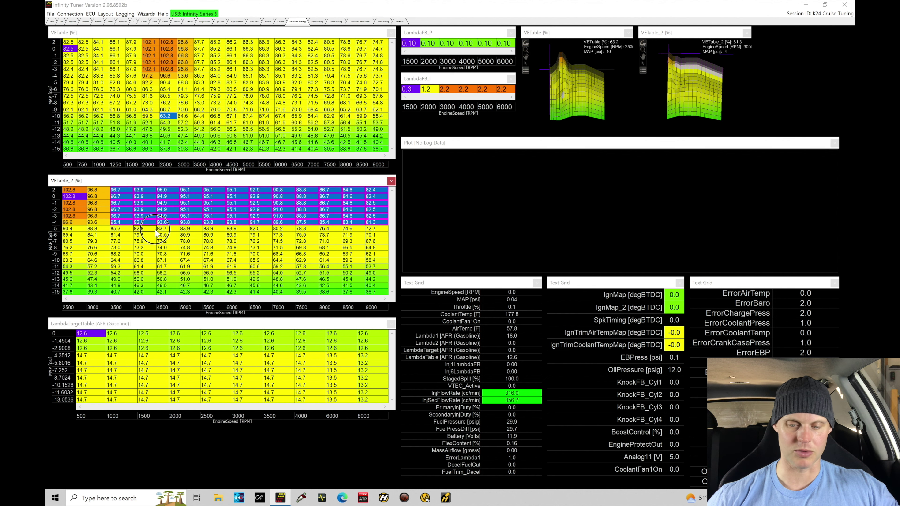
# Vertically interpolate VETable_2 rows -4 to -7, then bring up the Variable Cam Control tables
pyautogui.moveTo(75, 224); pyautogui.dragTo(373, 244)
pyautogui.press('v')
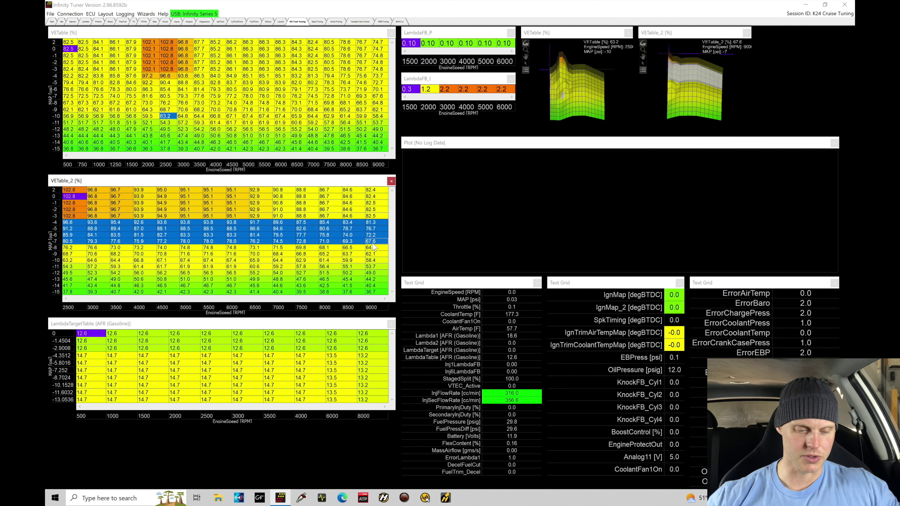
pyautogui.click(305, 244)
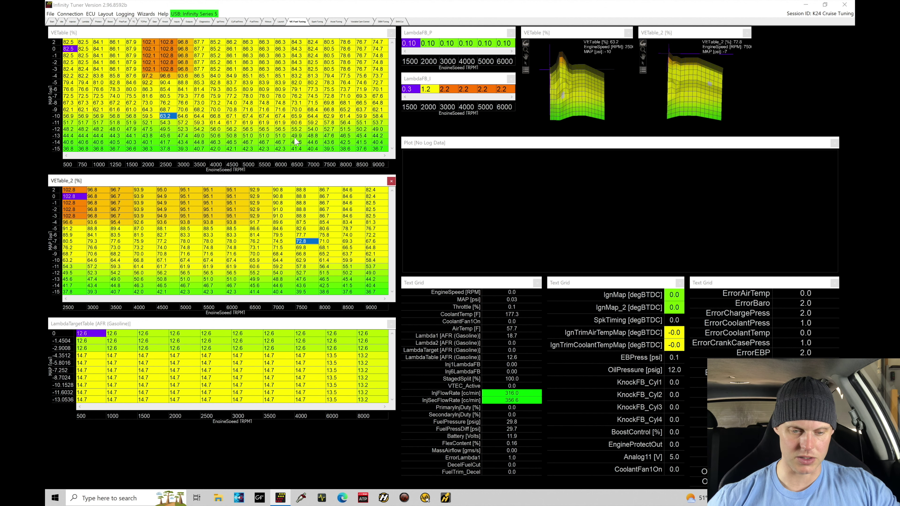
pyautogui.click(353, 21)
pyautogui.click(291, 83)
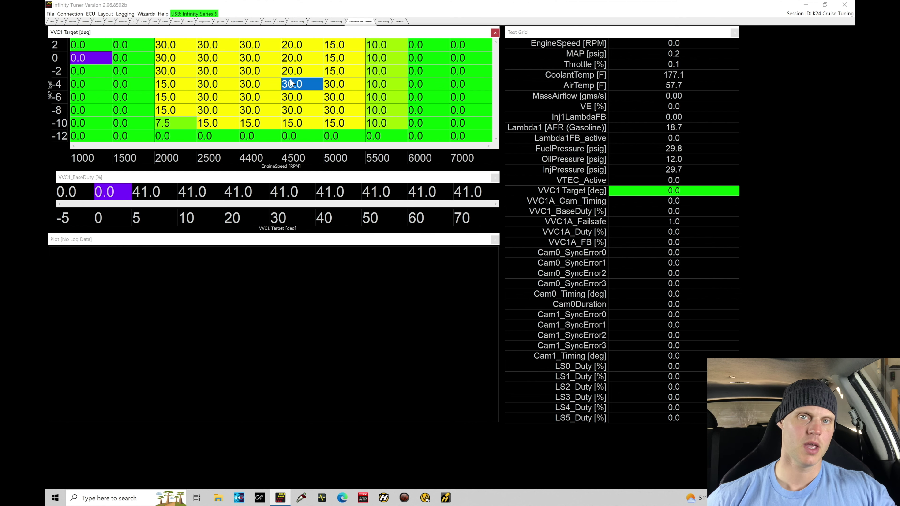
pyautogui.moveTo(102, 47); pyautogui.dragTo(457, 73)
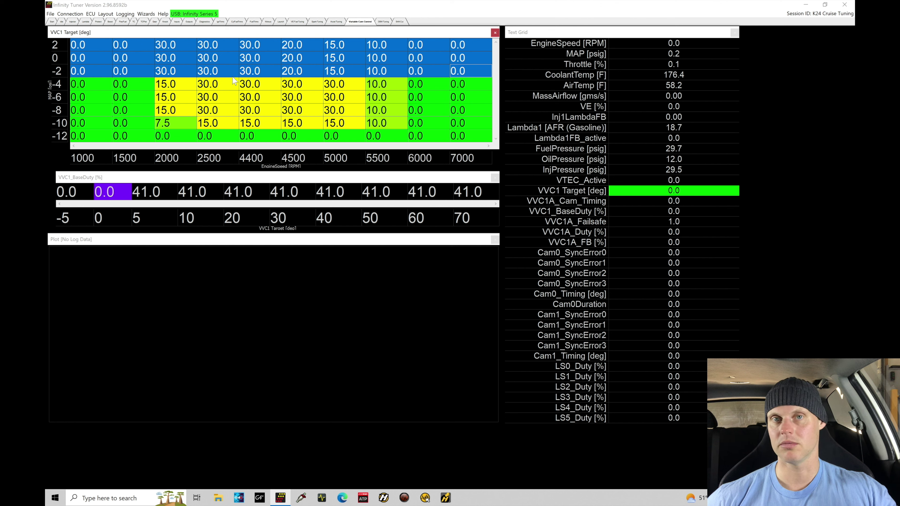
pyautogui.click(221, 89)
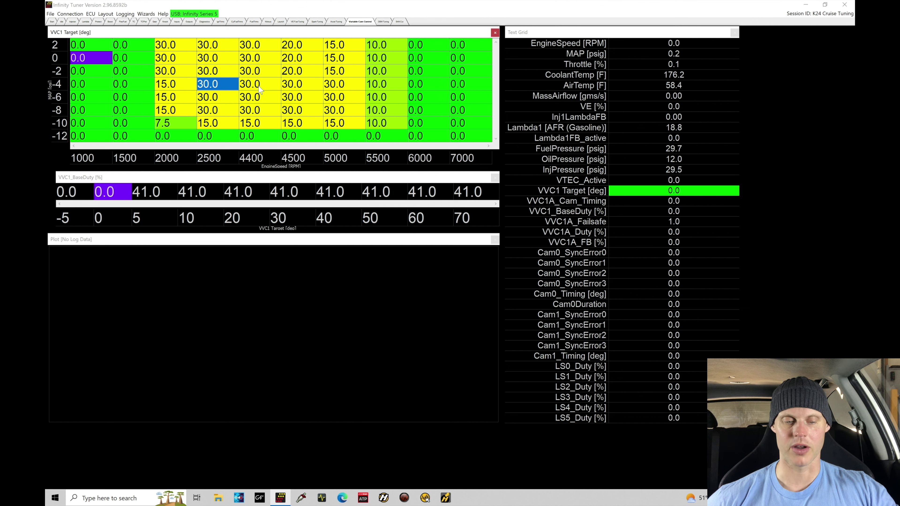
pyautogui.click(91, 46)
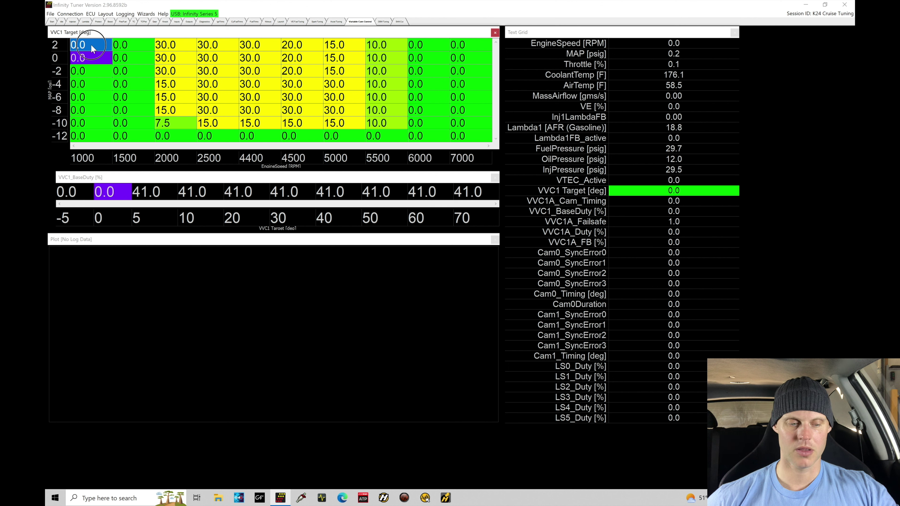
pyautogui.moveTo(90, 44); pyautogui.dragTo(457, 72)
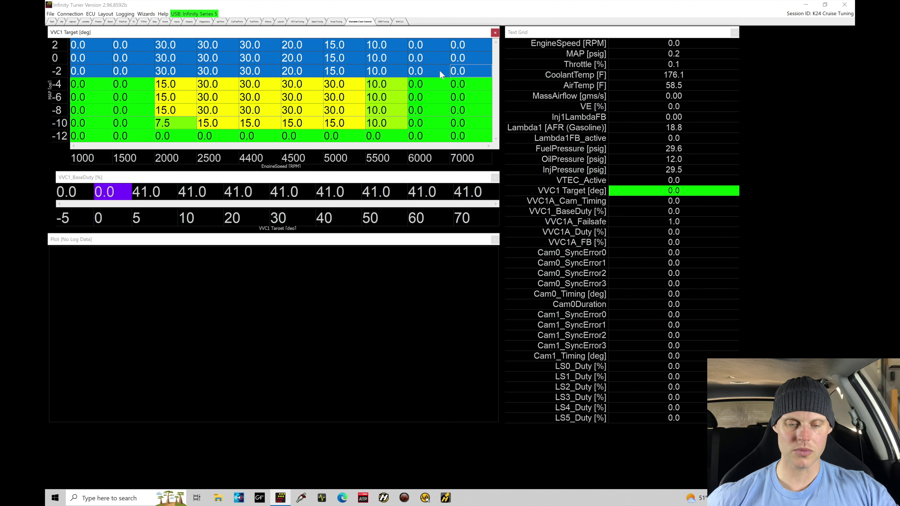
pyautogui.click(271, 61)
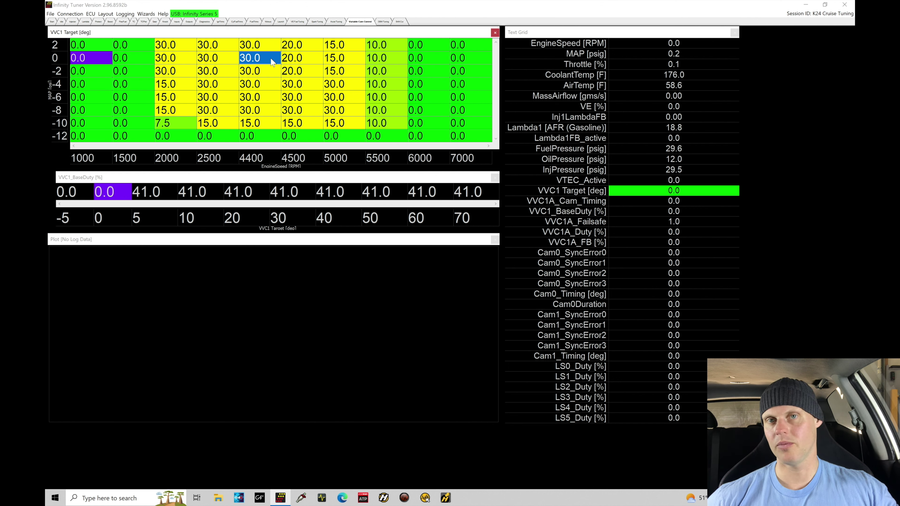
pyautogui.moveTo(312, 44); pyautogui.dragTo(457, 71)
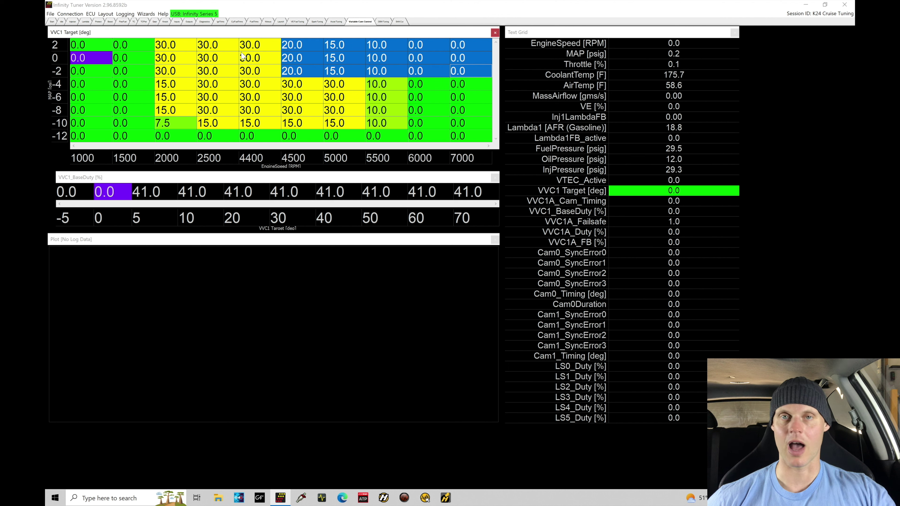
pyautogui.moveTo(291, 46); pyautogui.dragTo(462, 73)
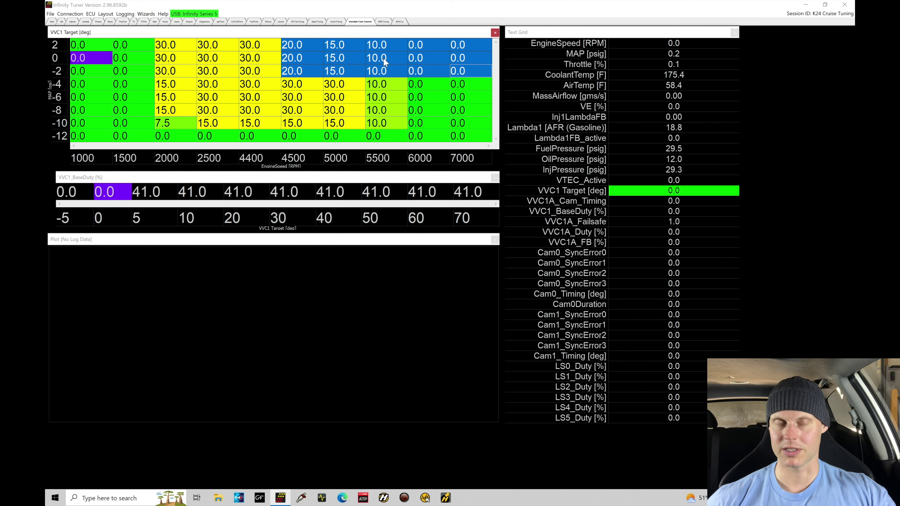
pyautogui.click(309, 58)
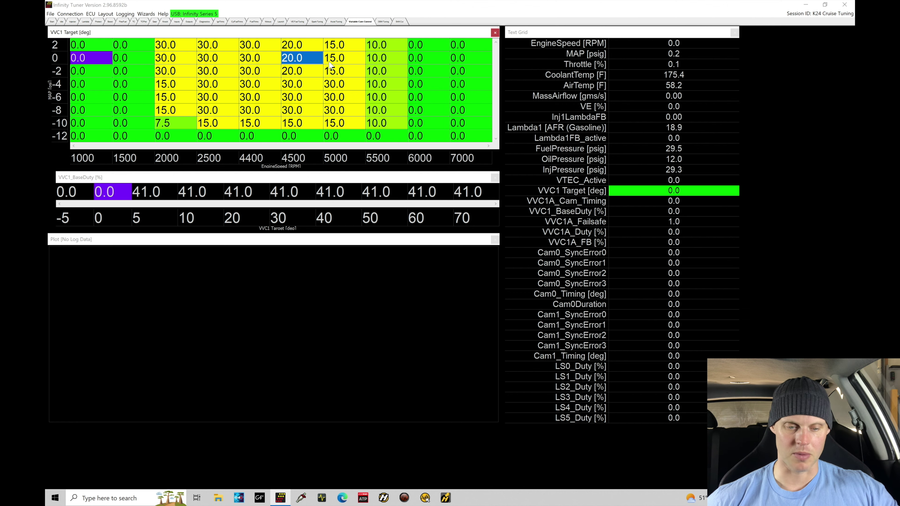
pyautogui.click(318, 21)
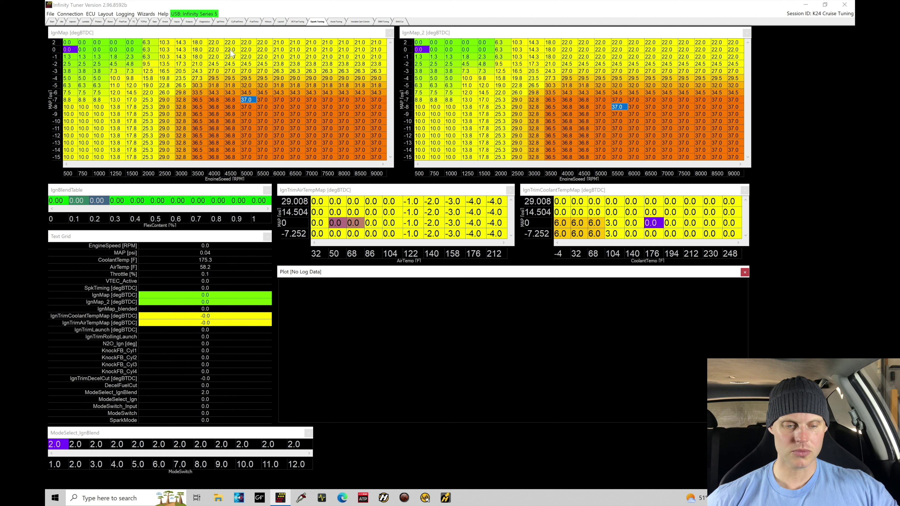
# Select the IgnMap block covering rows 2 to -1 from 4000 to 9000 rpm
pyautogui.moveTo(218, 43); pyautogui.dragTo(374, 63)
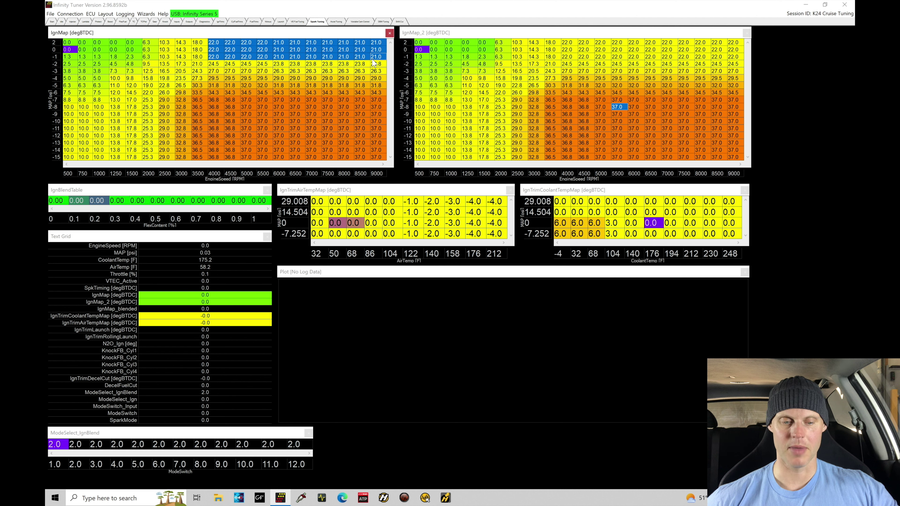